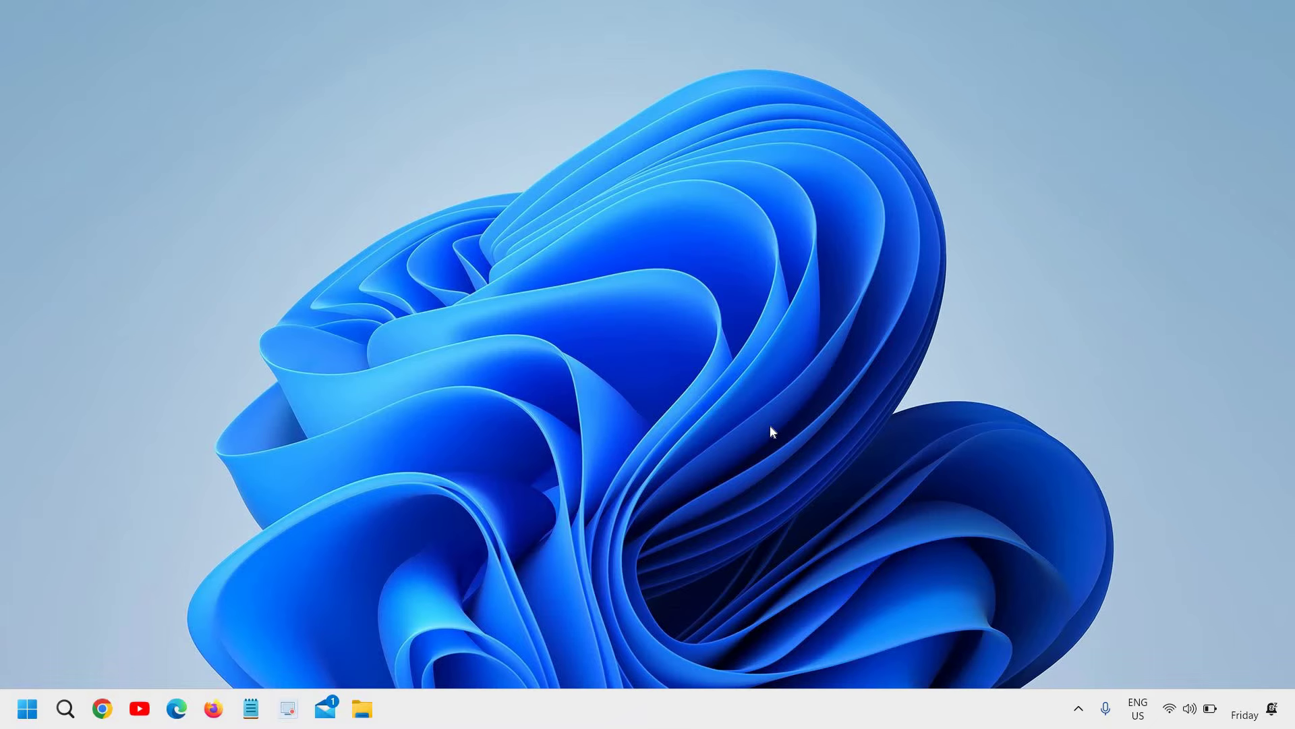
Launch Device Manager by running devmgmt.msc from the Run dialog.
key(super+r)
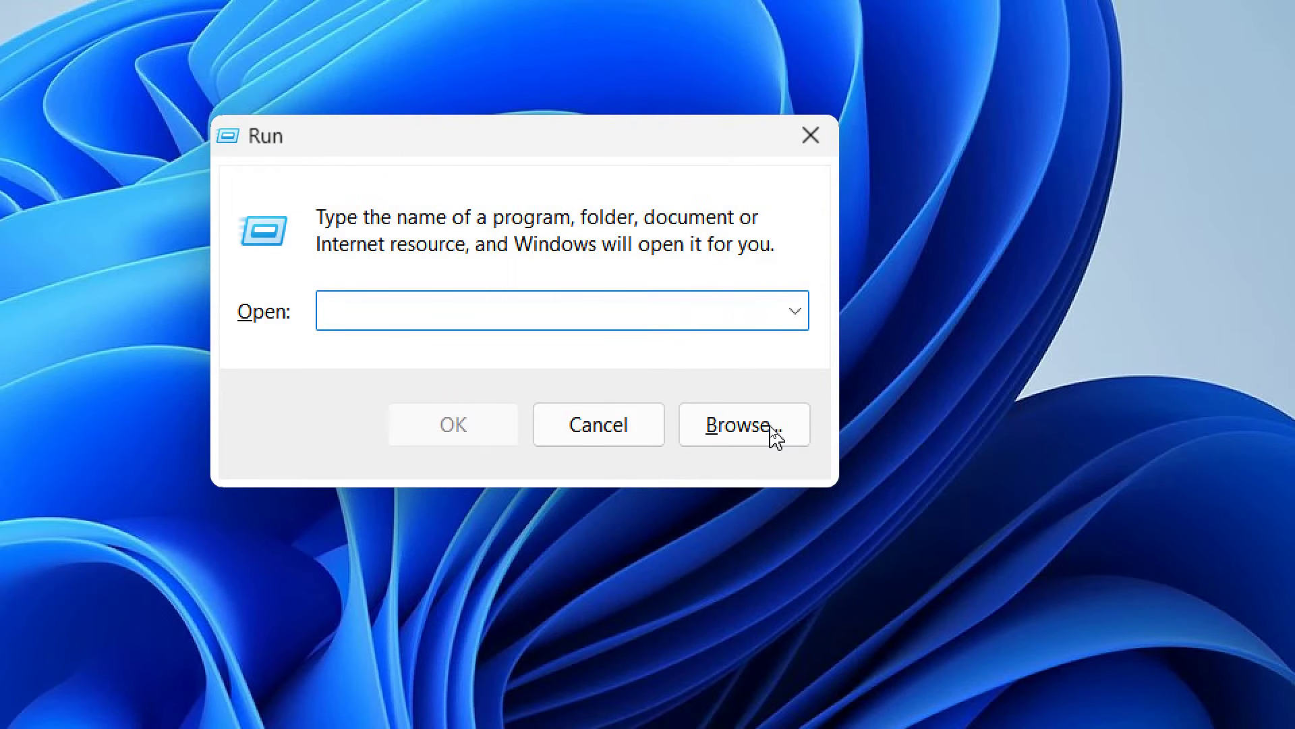
key(alt+space)
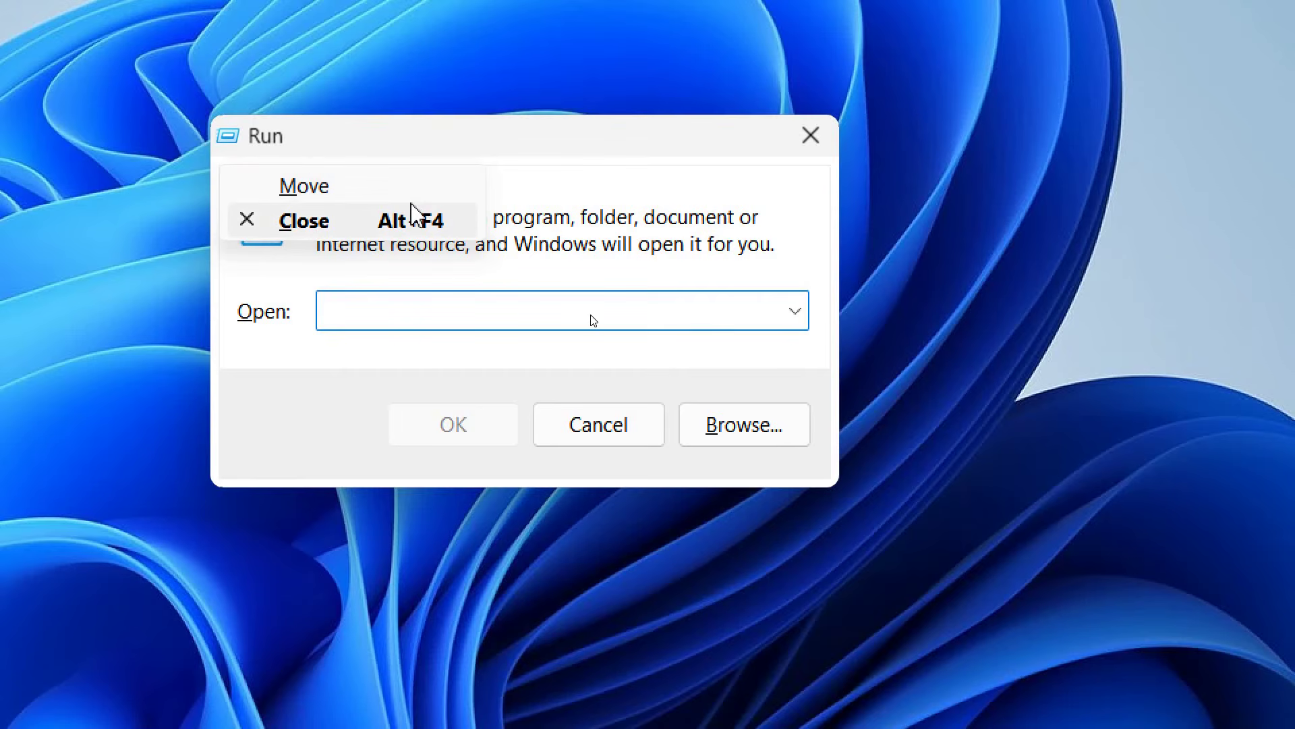
key(Escape)
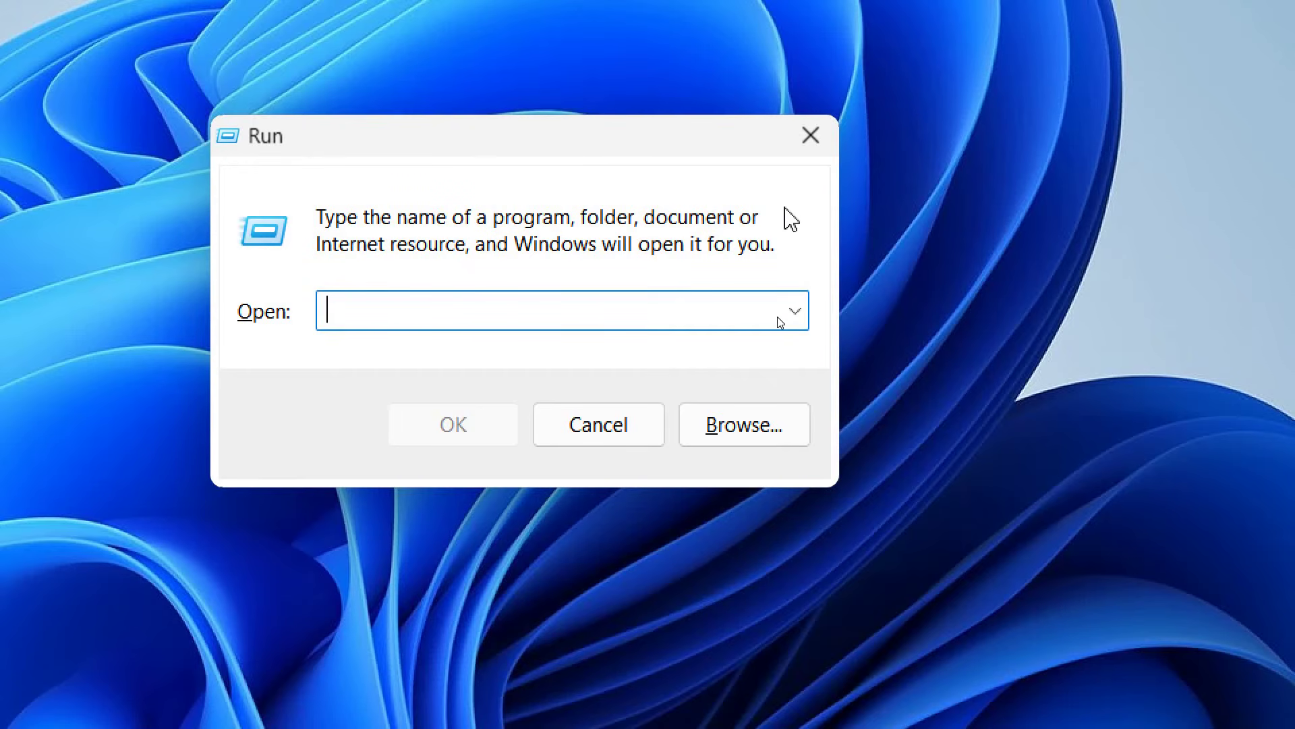
text(devmg)
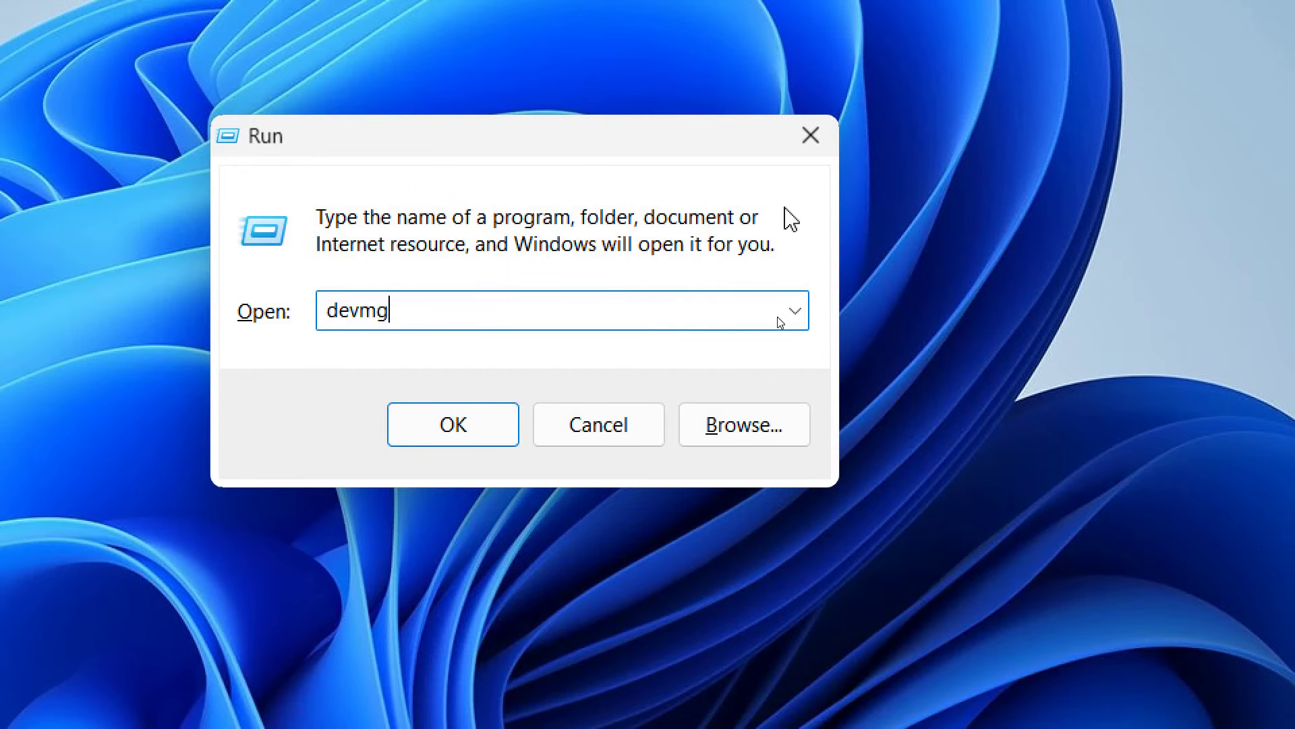
text(mt.msc)
key(Return)
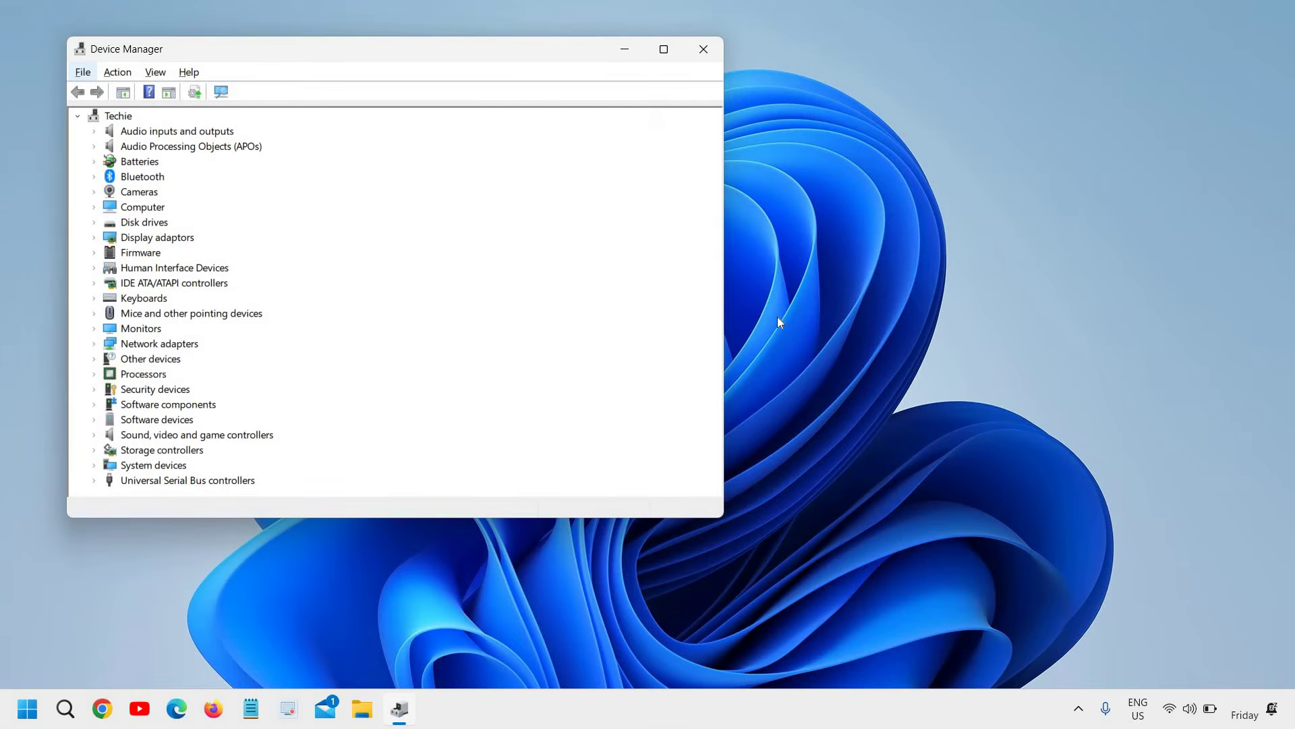
key(Right)
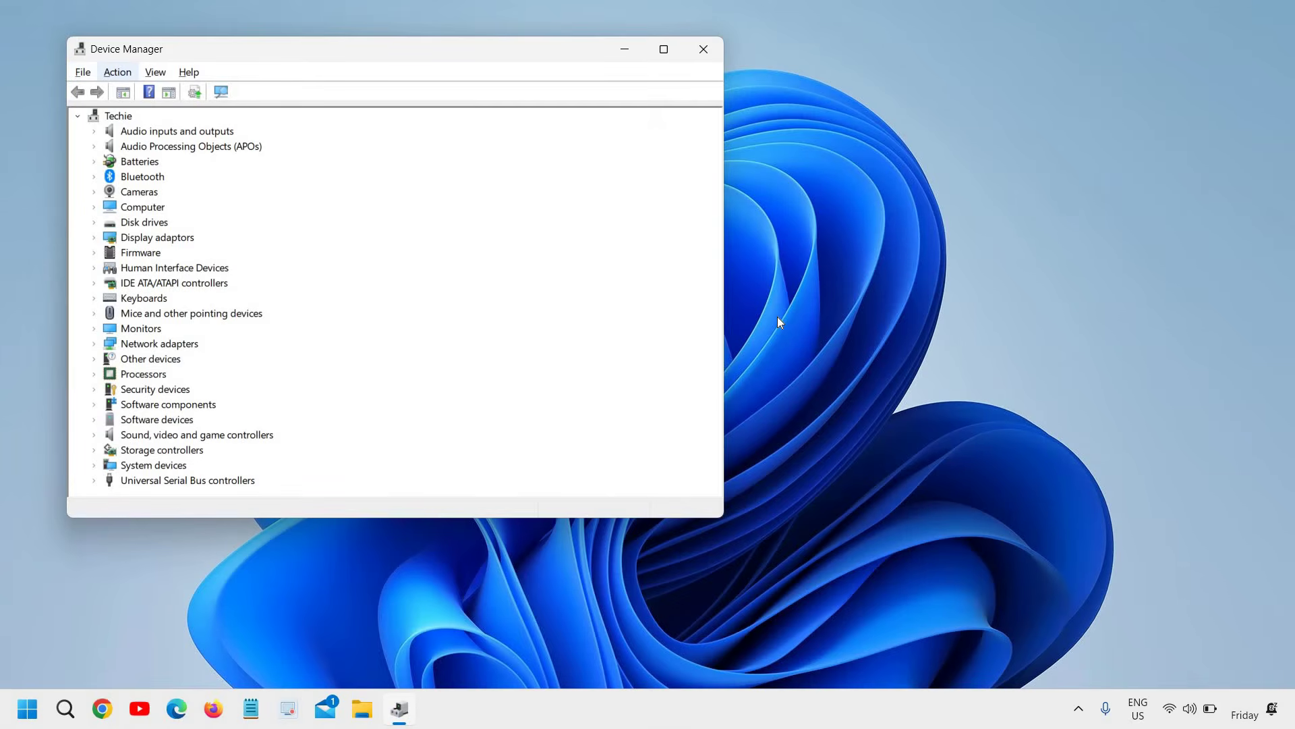
key(Right)
key(Right)
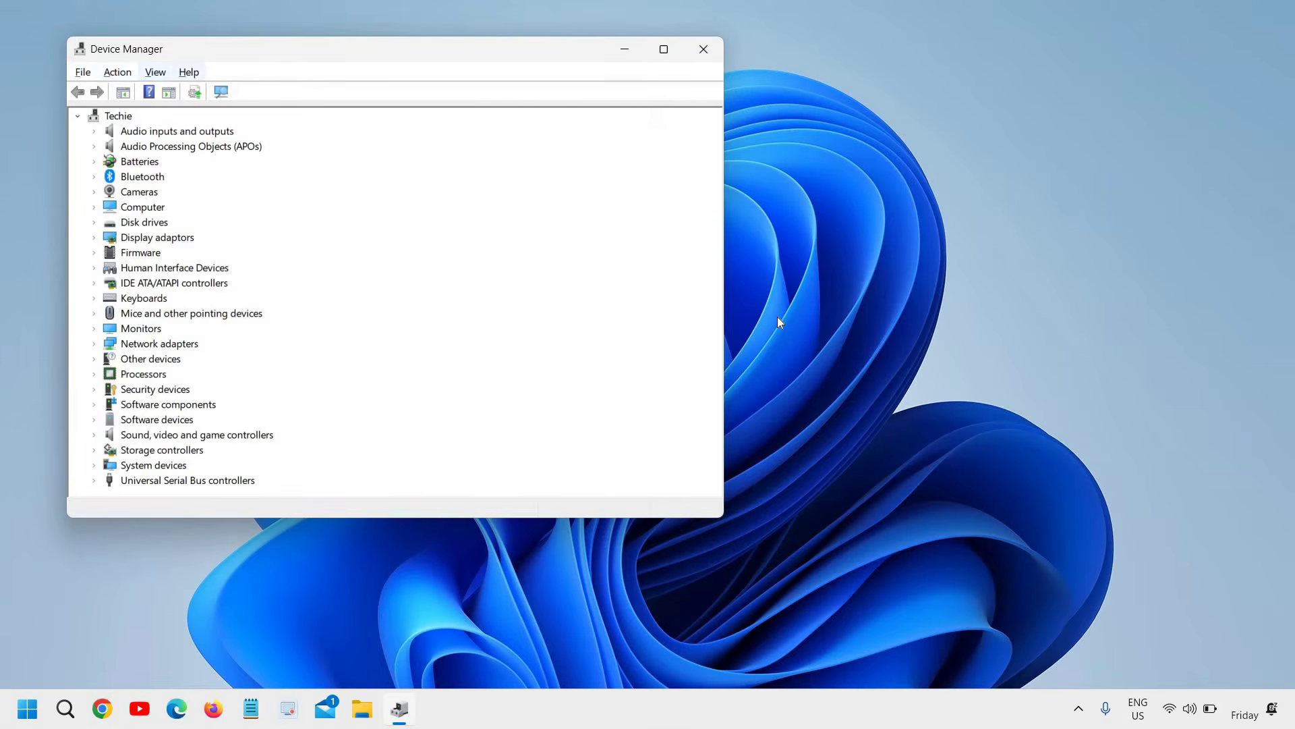
key(Right)
key(Right)
key(Right)
key(Down)
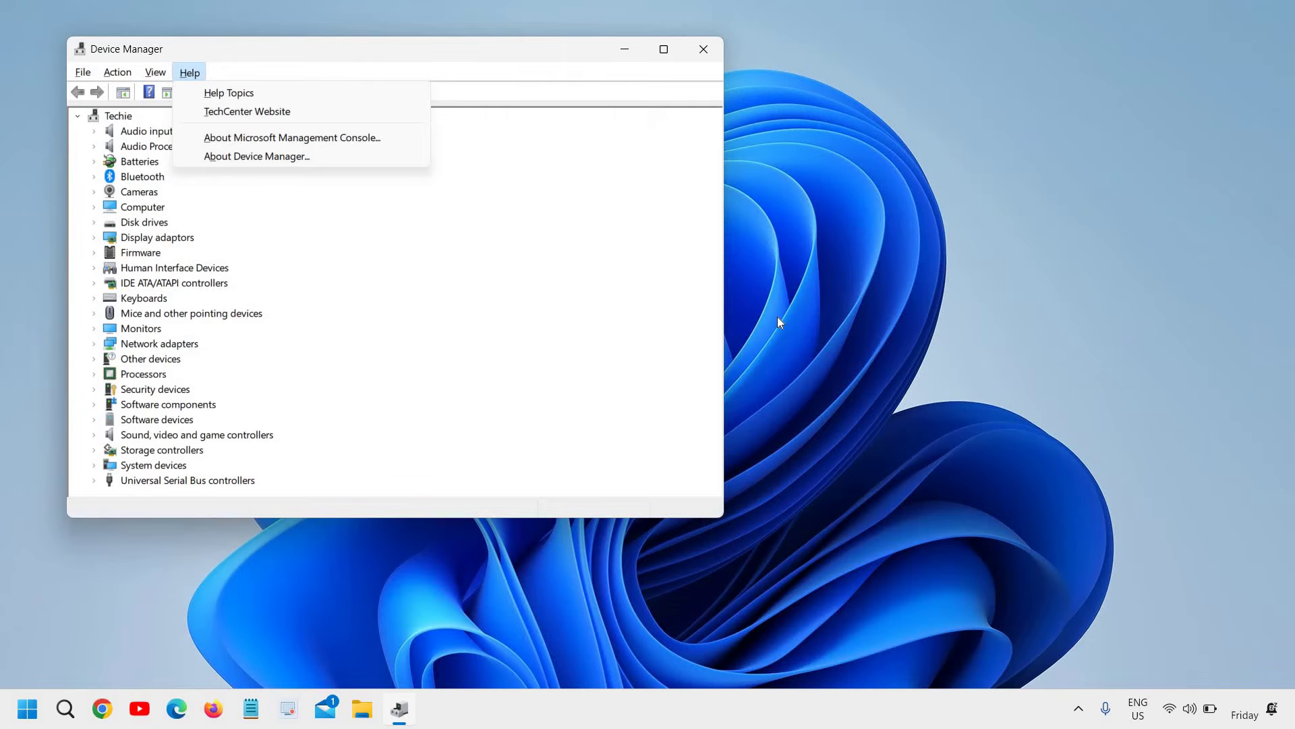
key(Escape)
key(Escape)
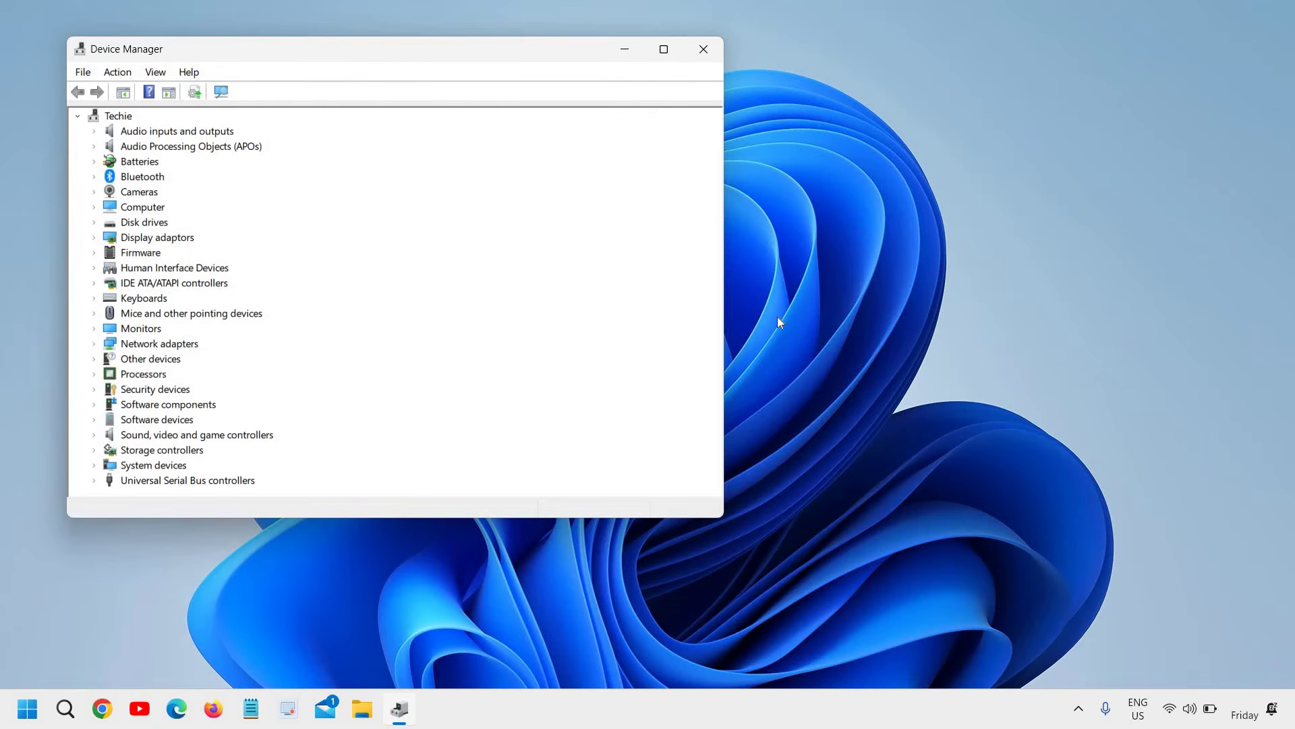
Select the Mice and other pointing devices category in the device tree and check its properties.
key(Tab)
key(Down)
key(Down)
key(Down)
key(Down)
key(Down)
key(Down)
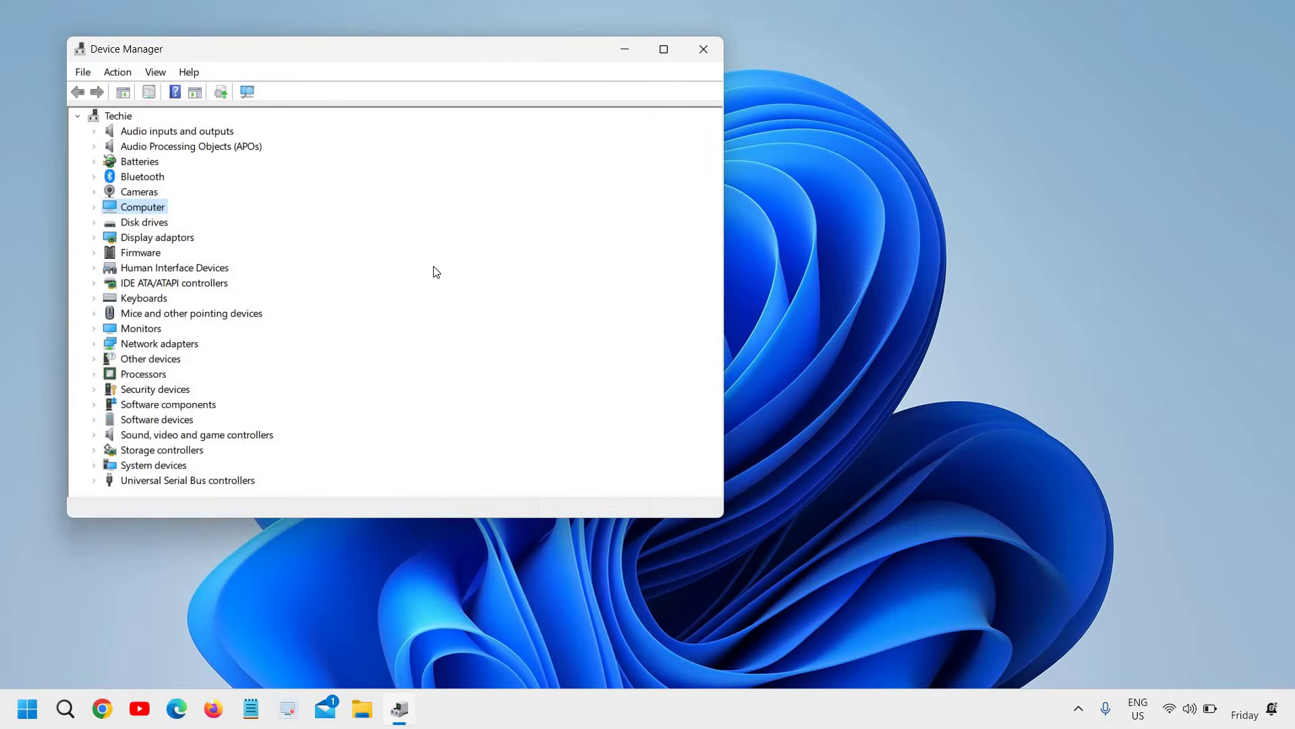
key(Down)
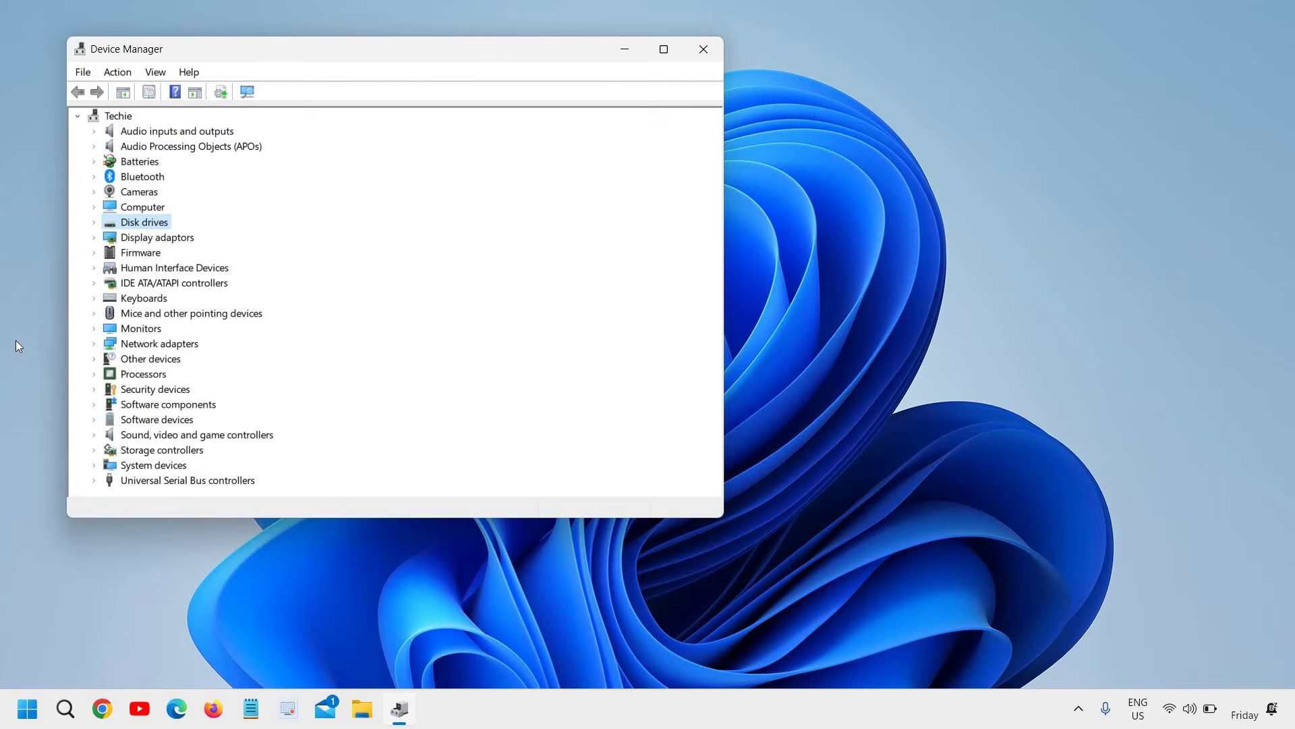
key(Down)
key(Down)
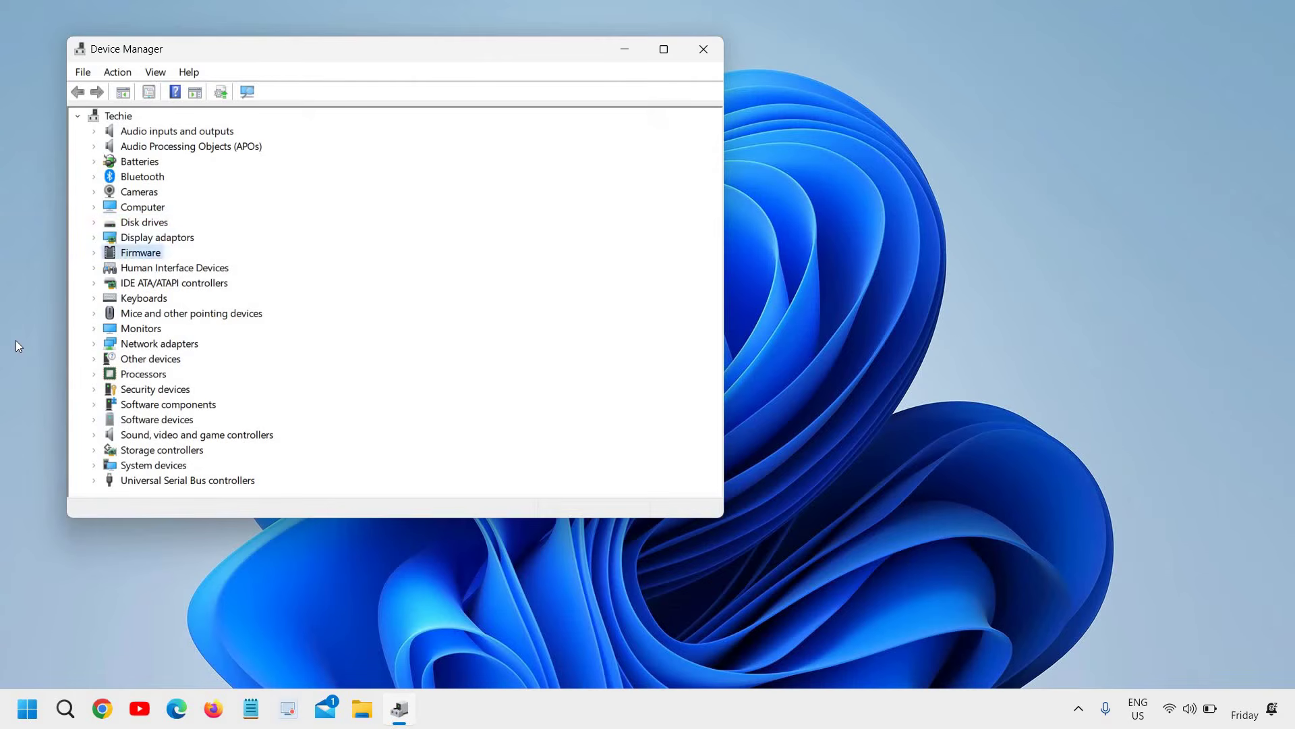
key(Down)
key(Down)
key(Down)
key(Down)
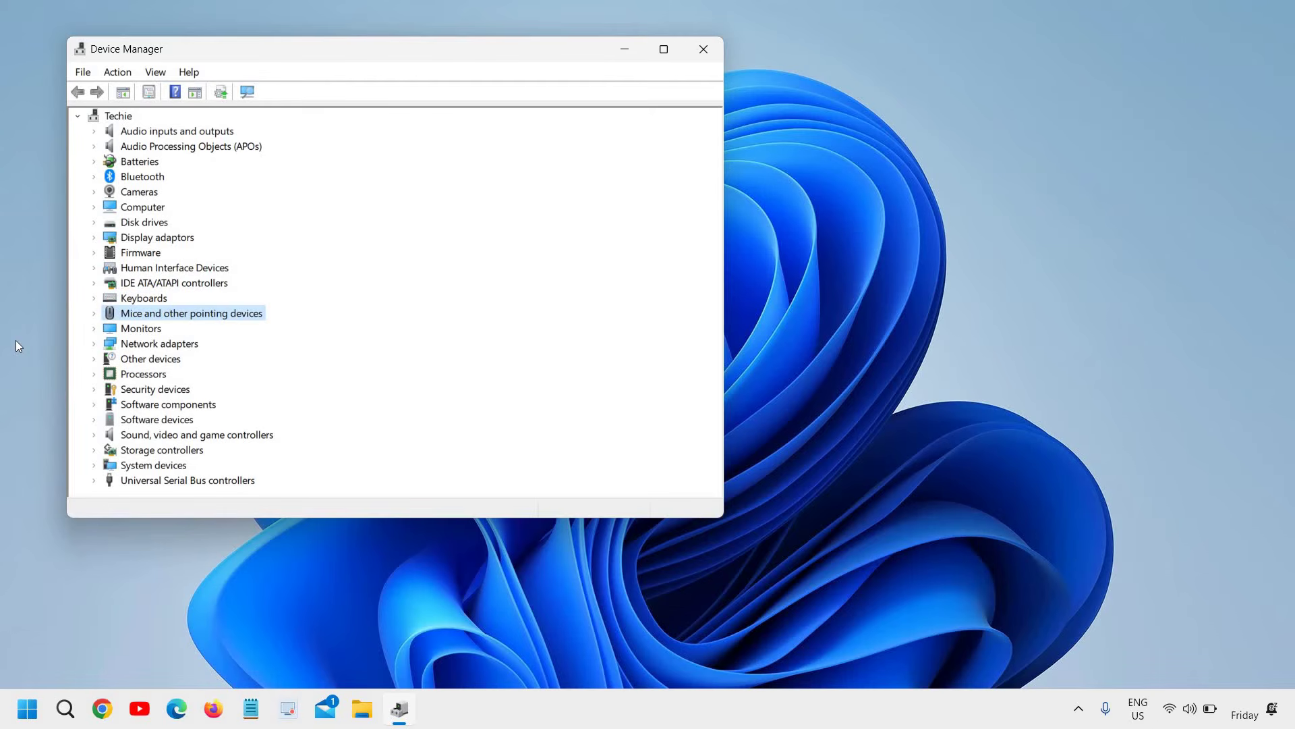
key(alt+Return)
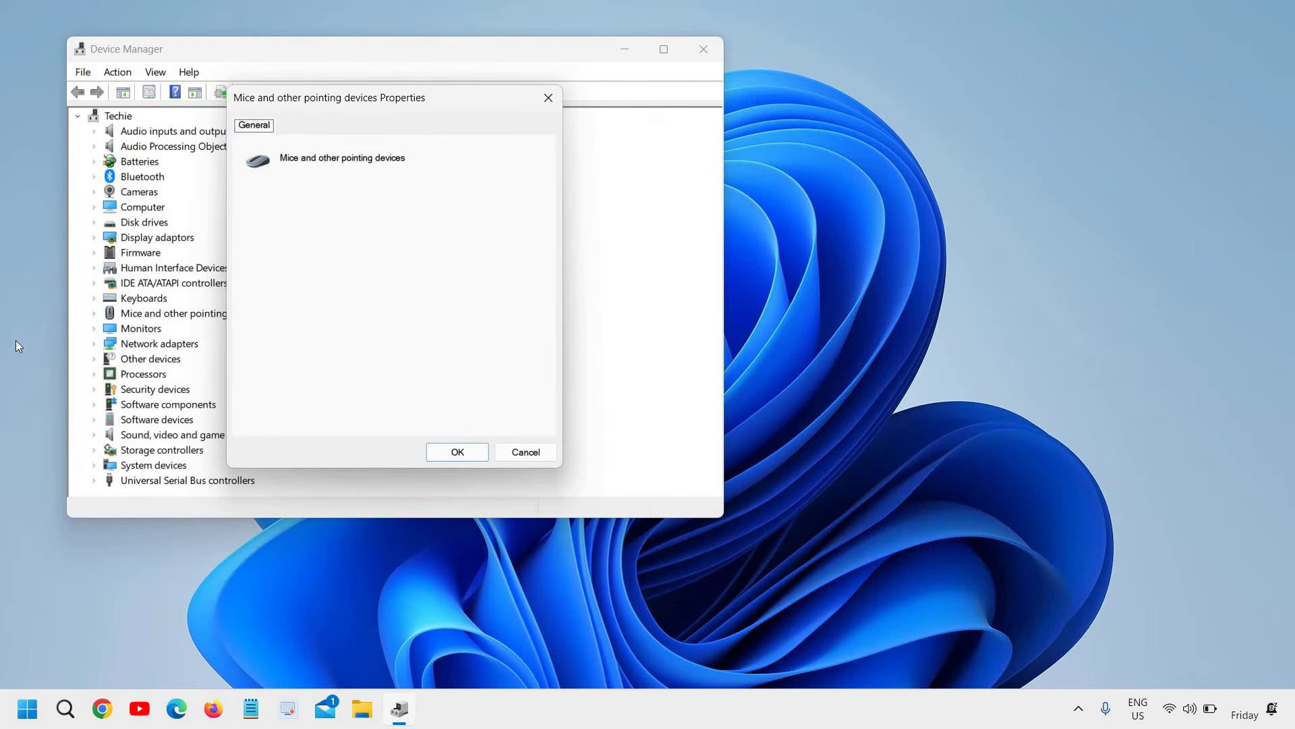
key(Return)
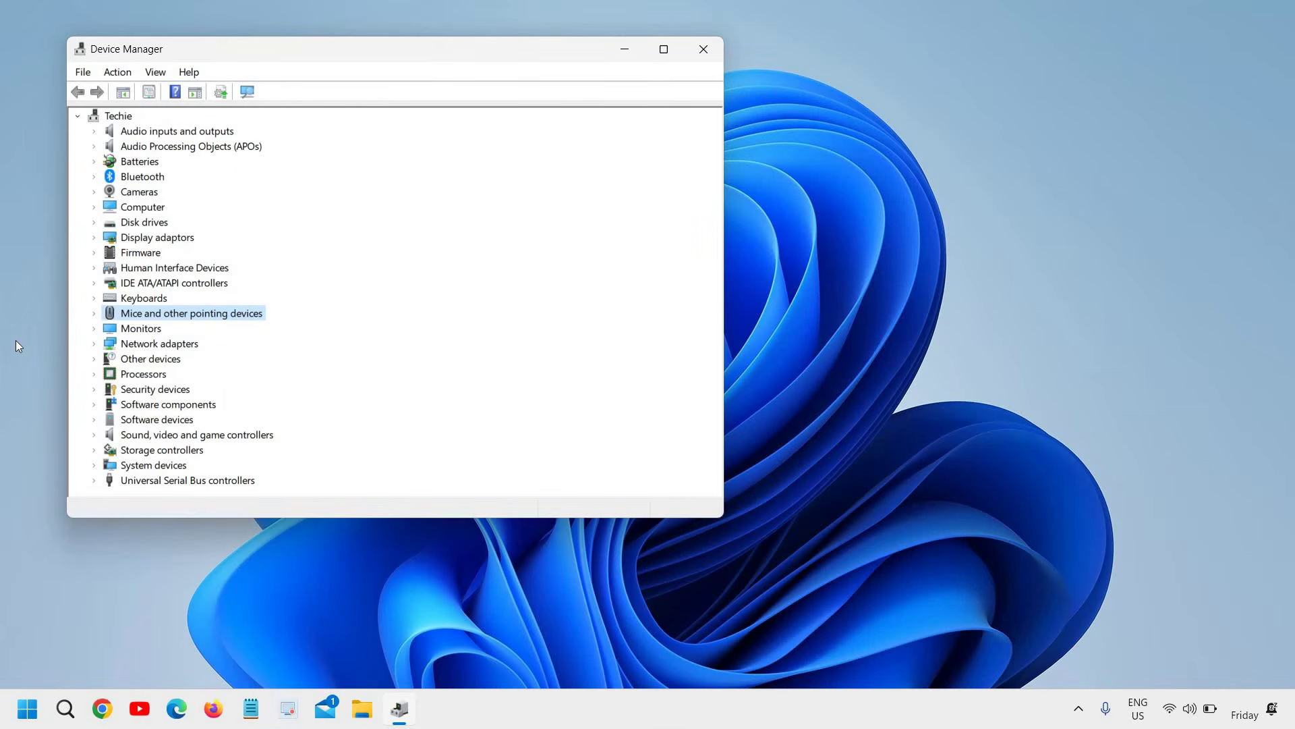
Expand the Mice and other pointing devices category and open the properties of the first HID-compliant mouse.
key(Down)
key(Up)
key(Right)
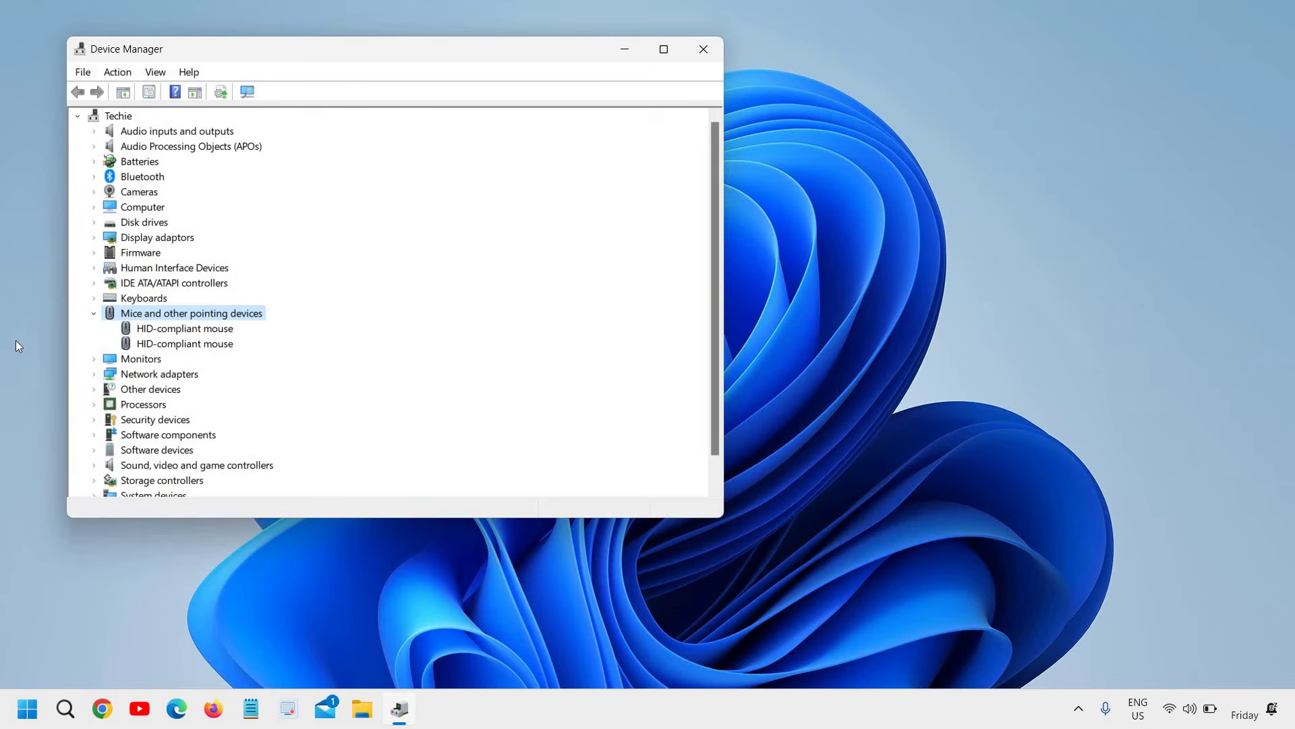
key(Down)
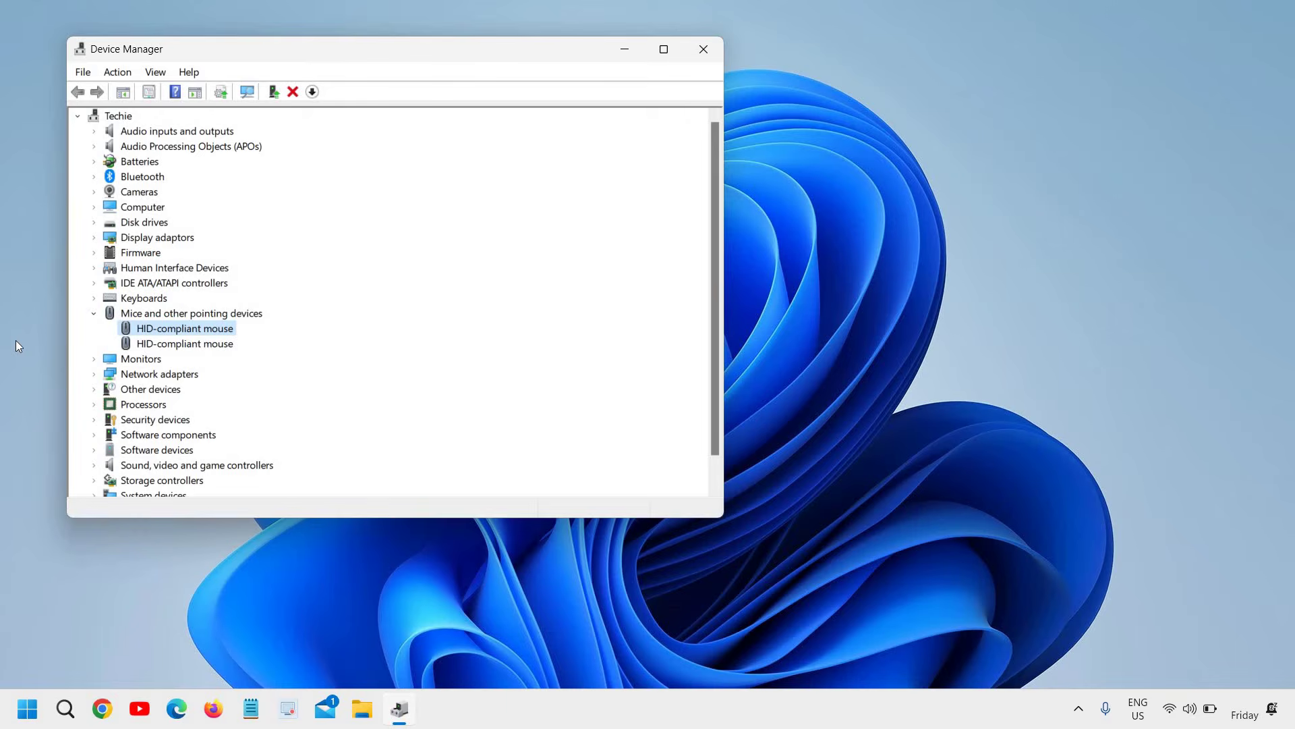
key(Return)
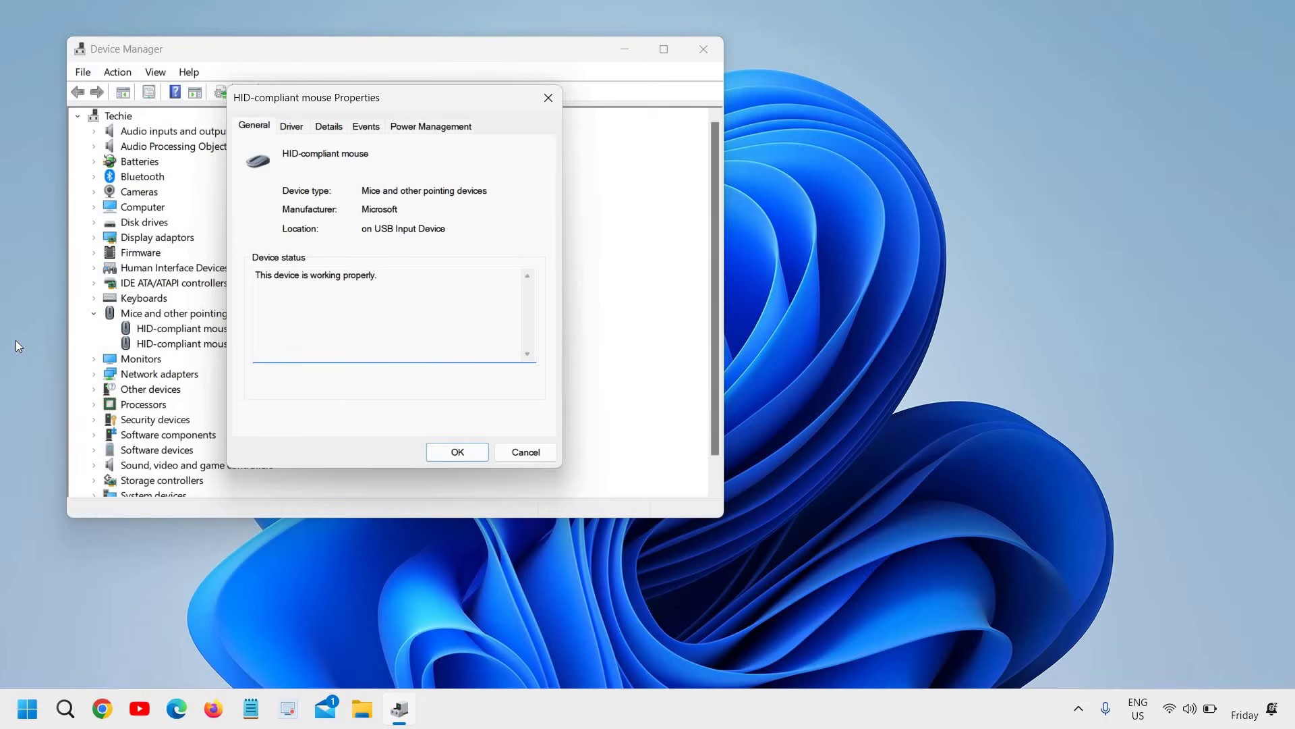
Update the driver of the first HID-compliant mouse by searching automatically for drivers, and close the update wizard.
key(Tab)
key(Tab)
key(Tab)
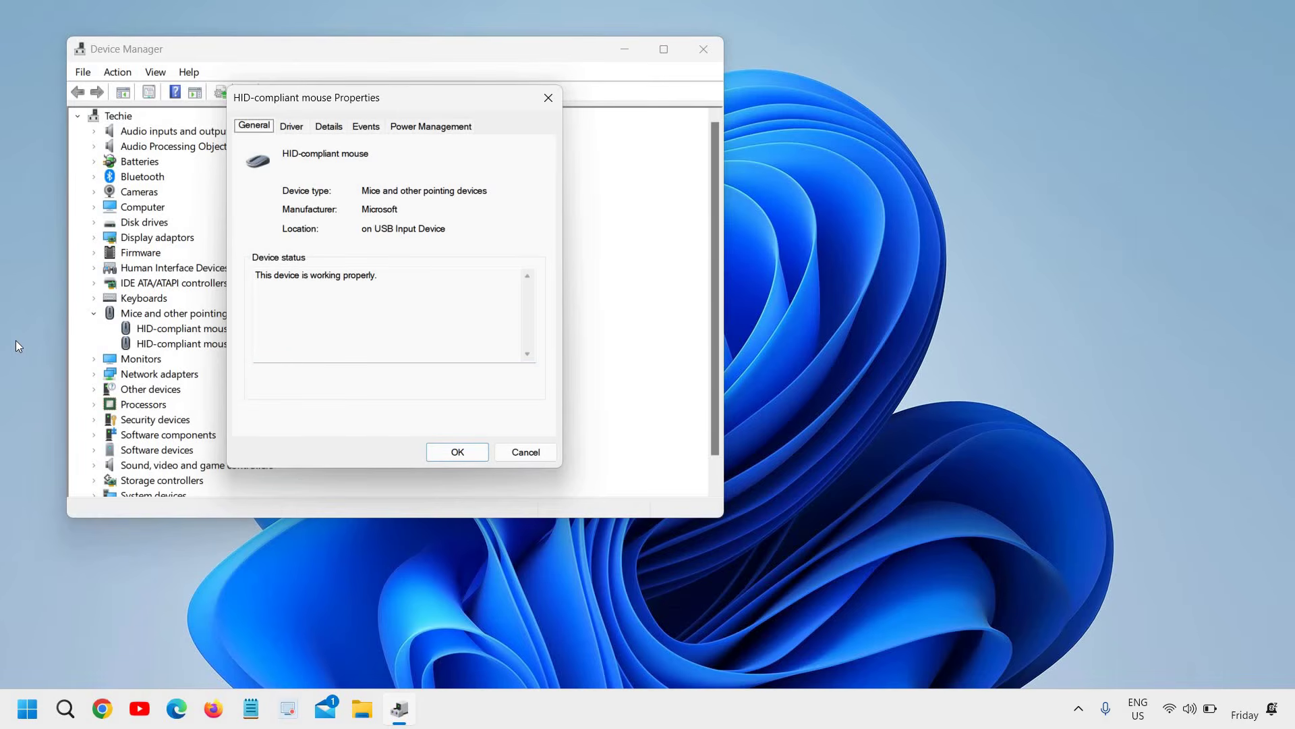
key(Right)
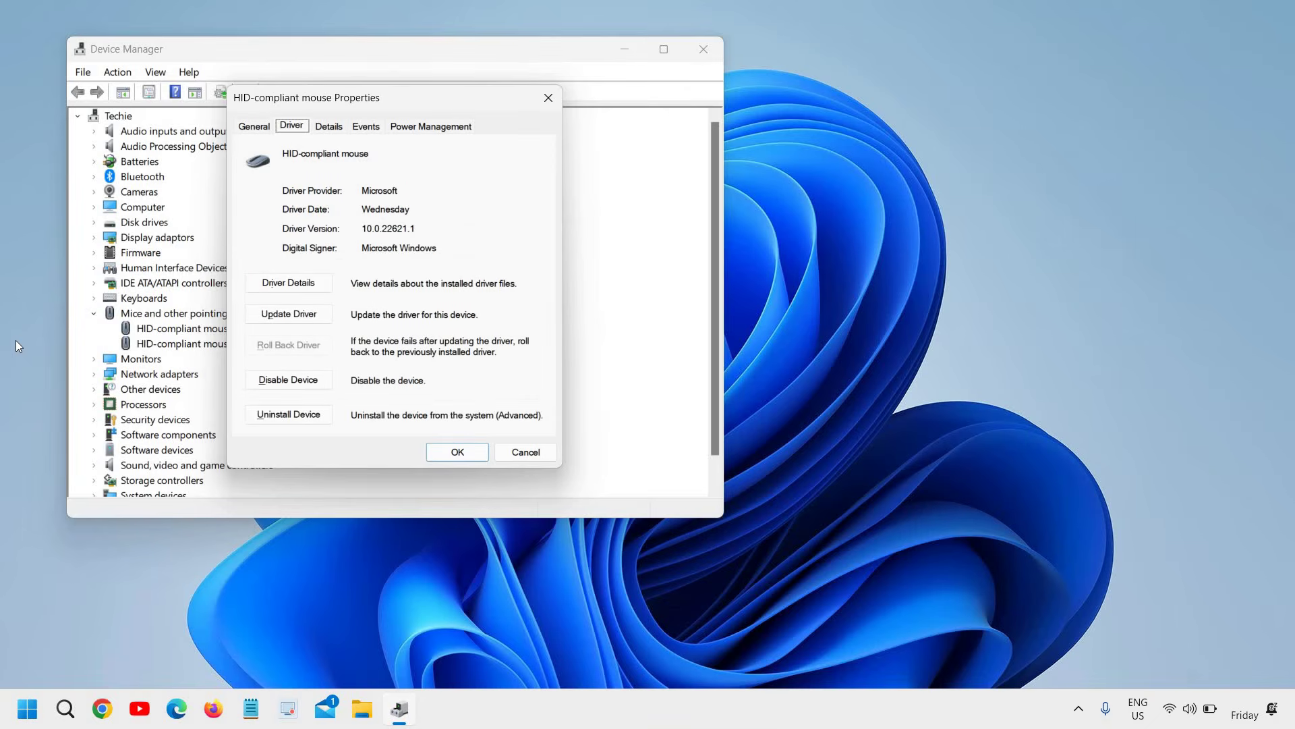
key(Left)
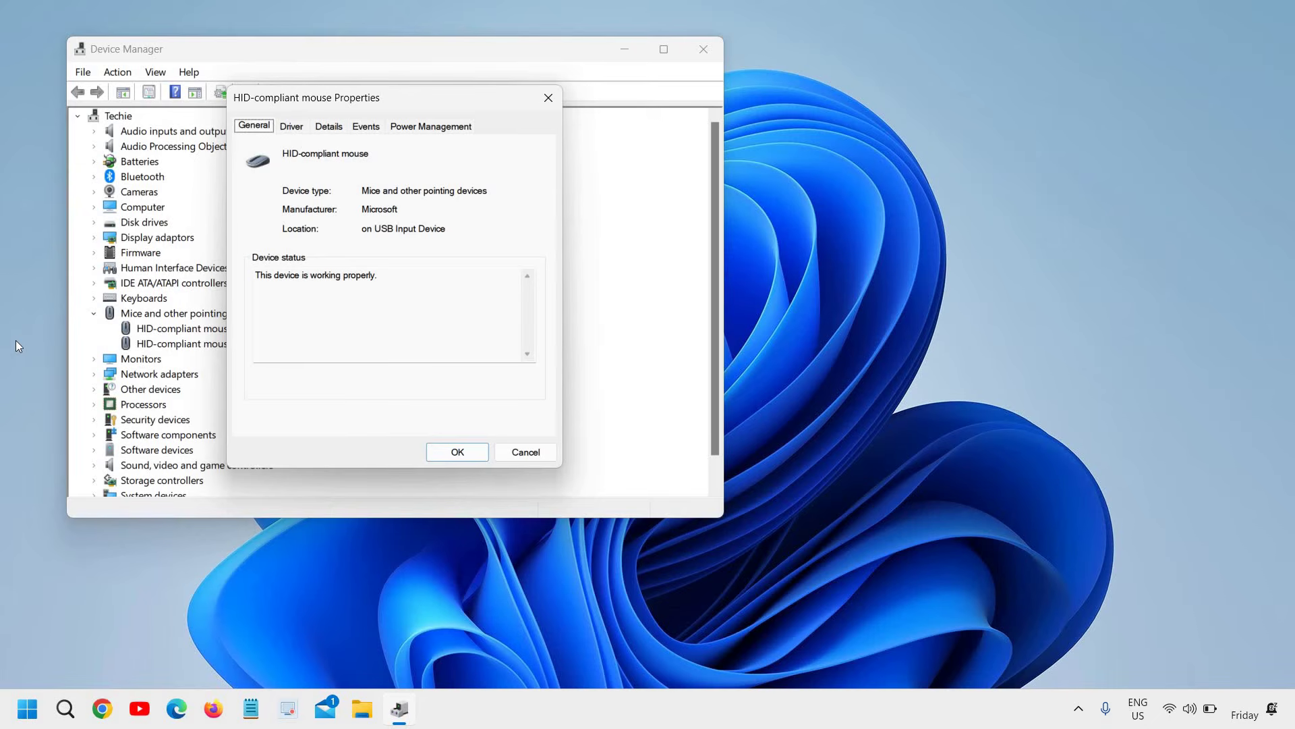
key(Right)
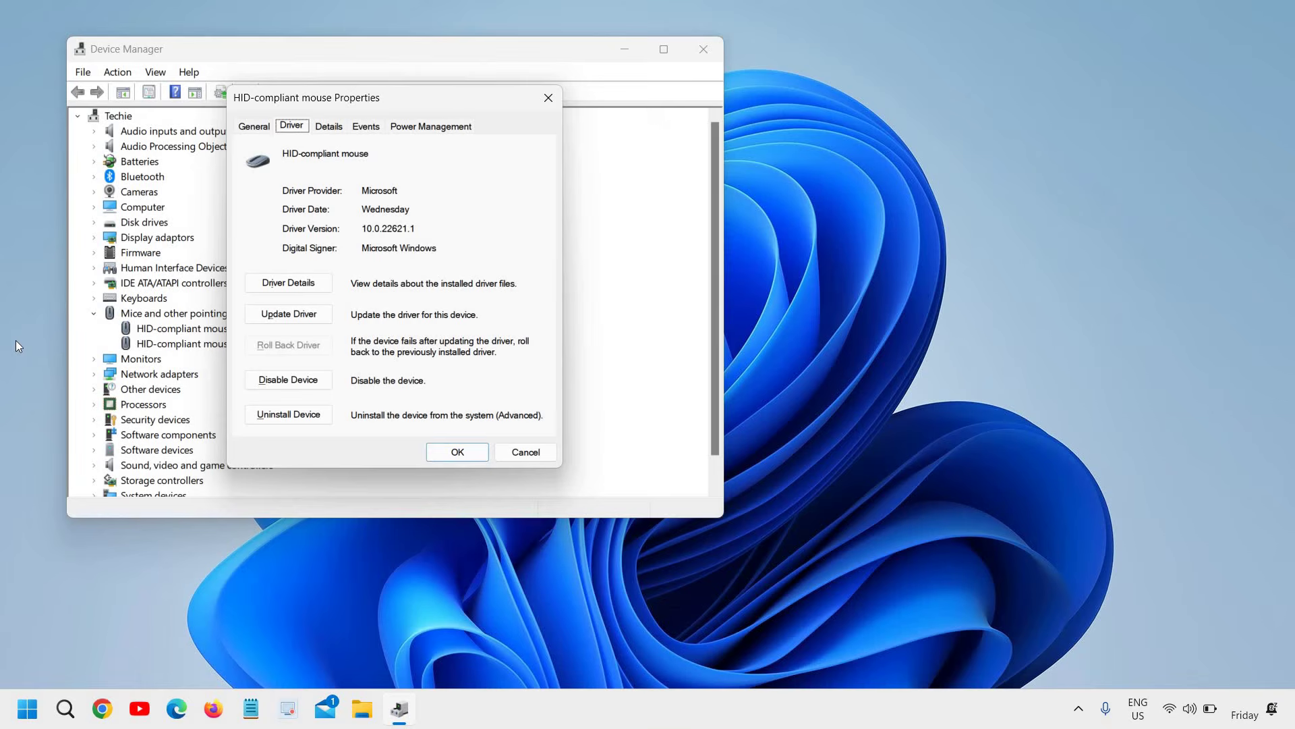
key(Tab)
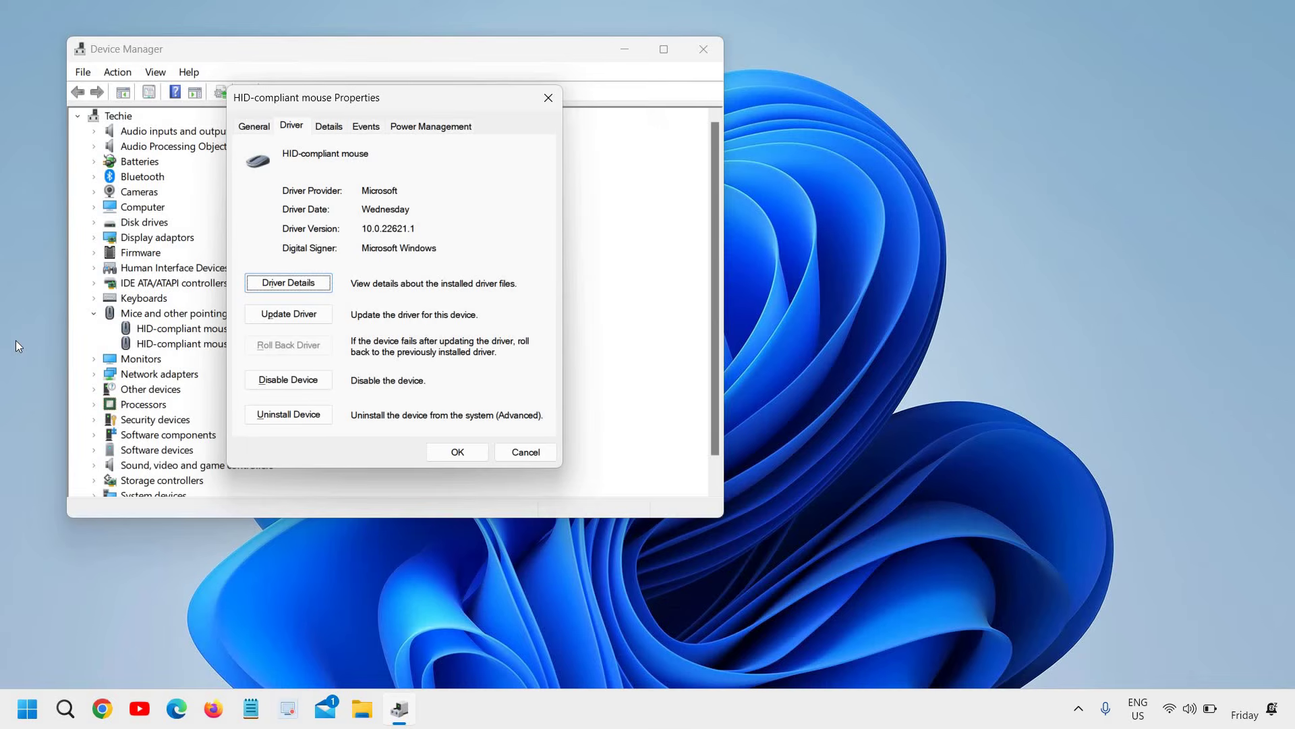
key(Tab)
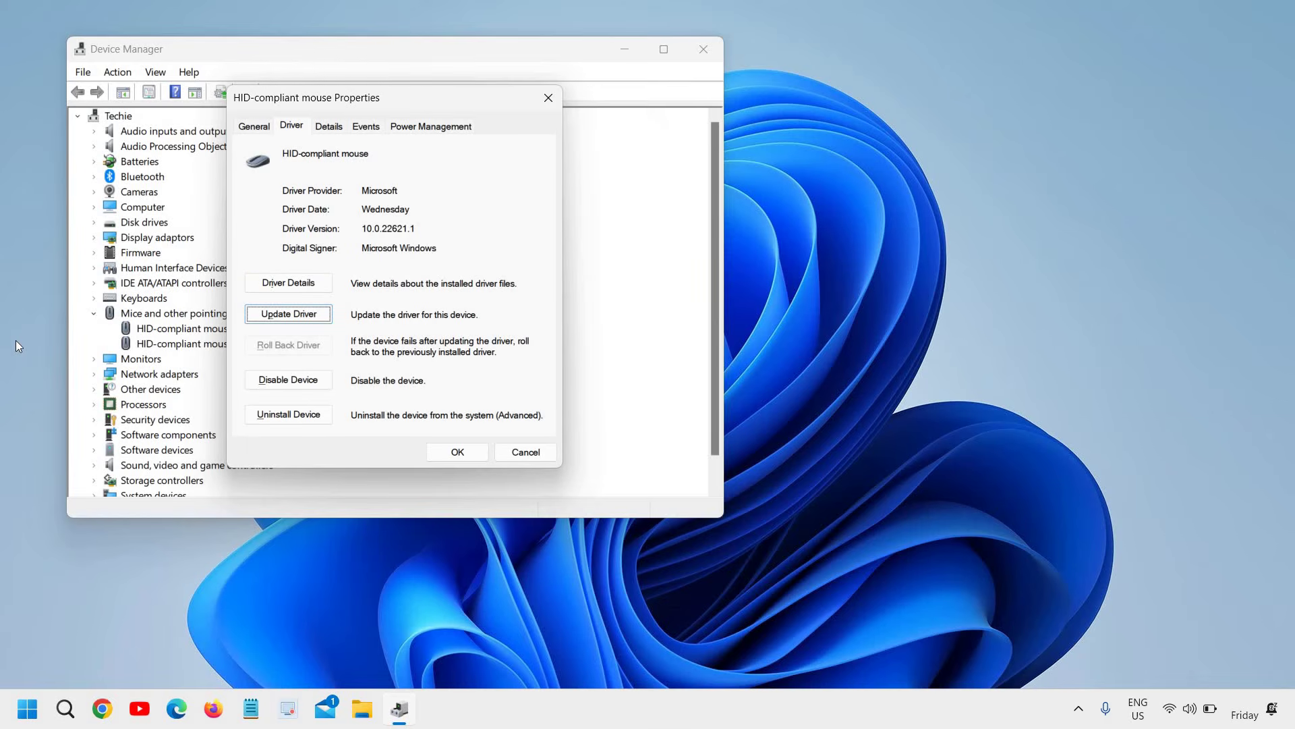
key(Return)
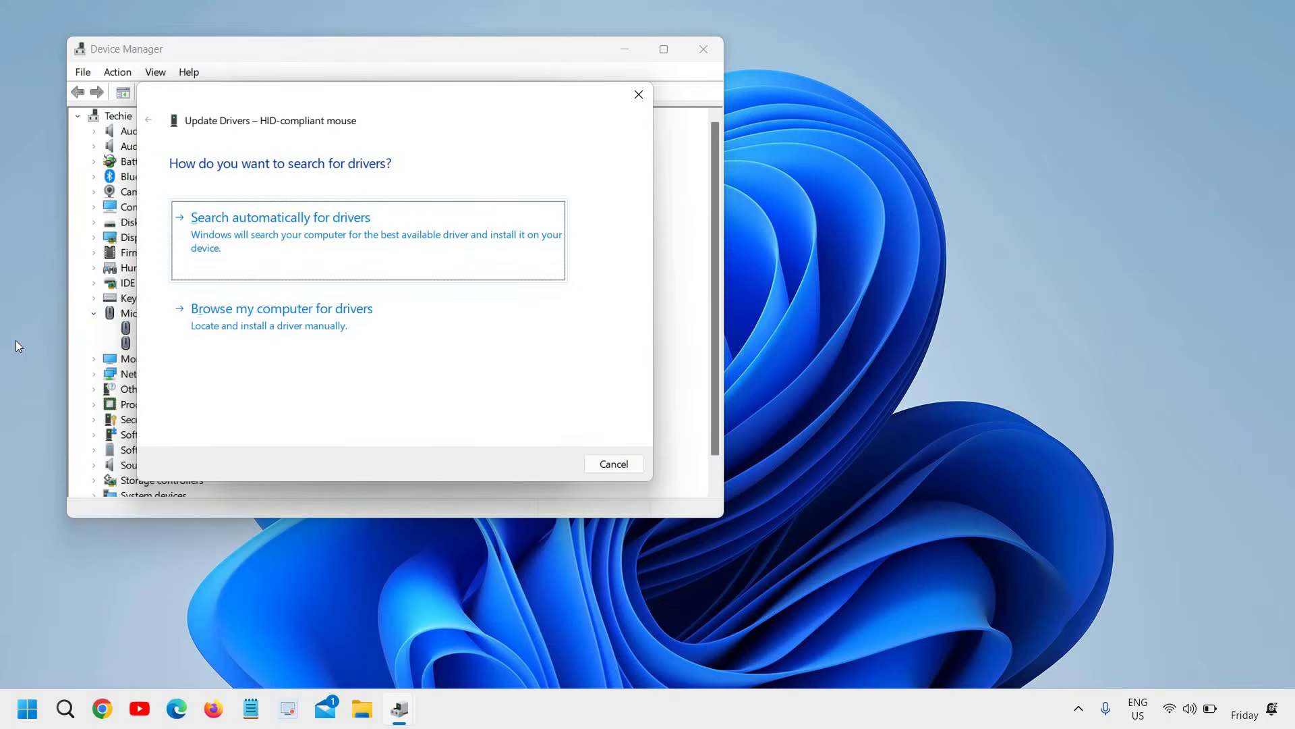
key(Return)
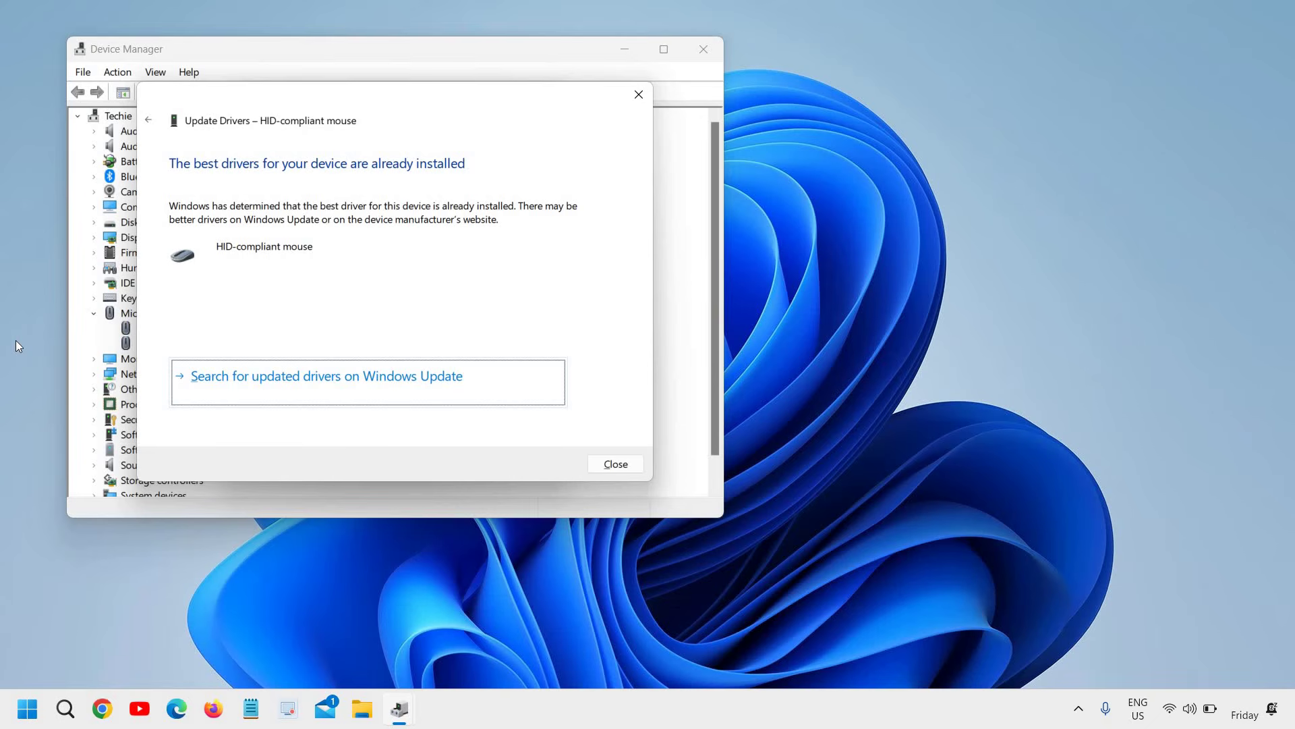
key(alt+space)
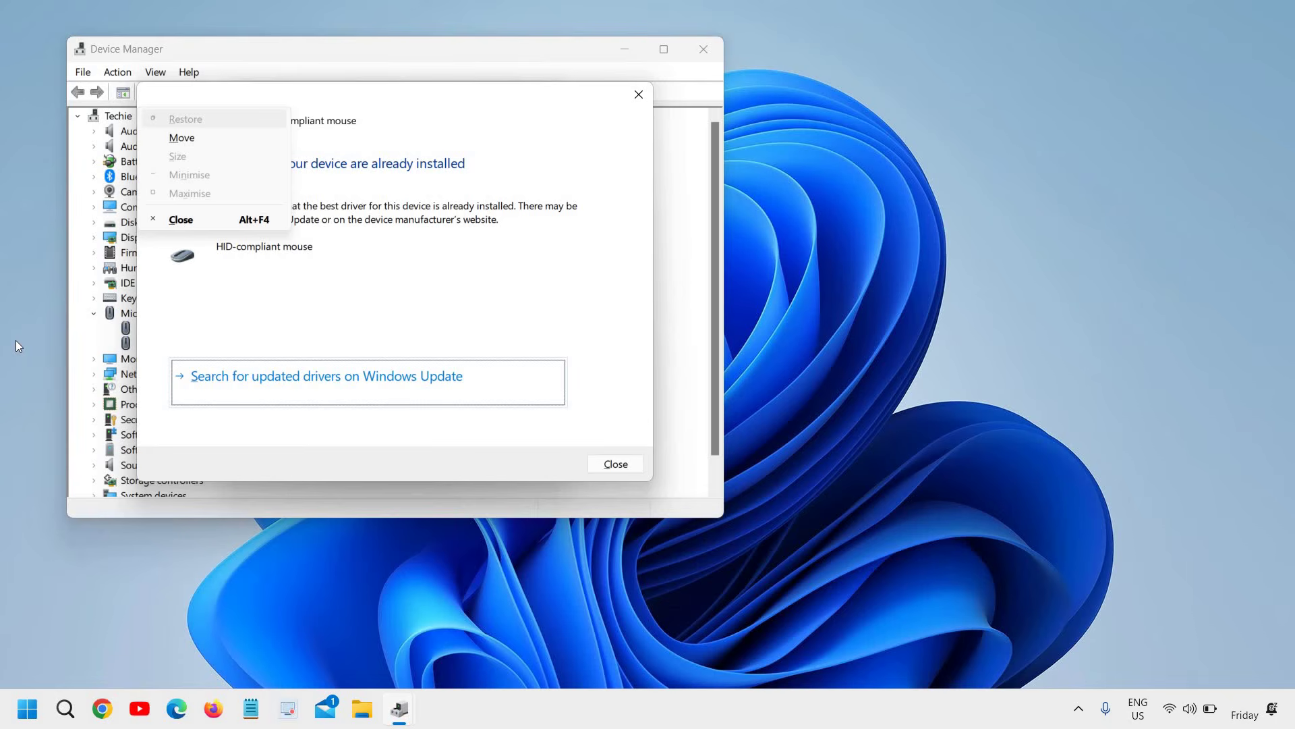
key(c)
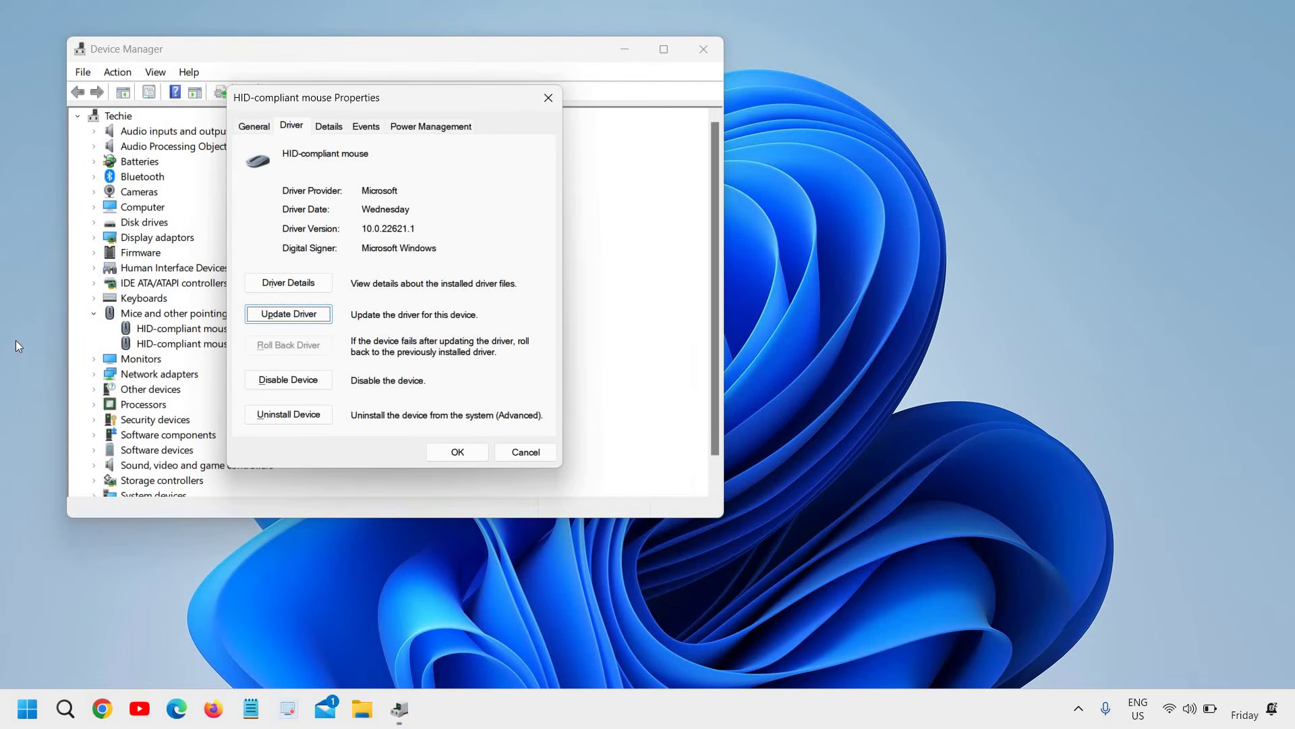
Disable the first HID-compliant mouse and confirm, re-enable it, and close its properties.
key(Tab)
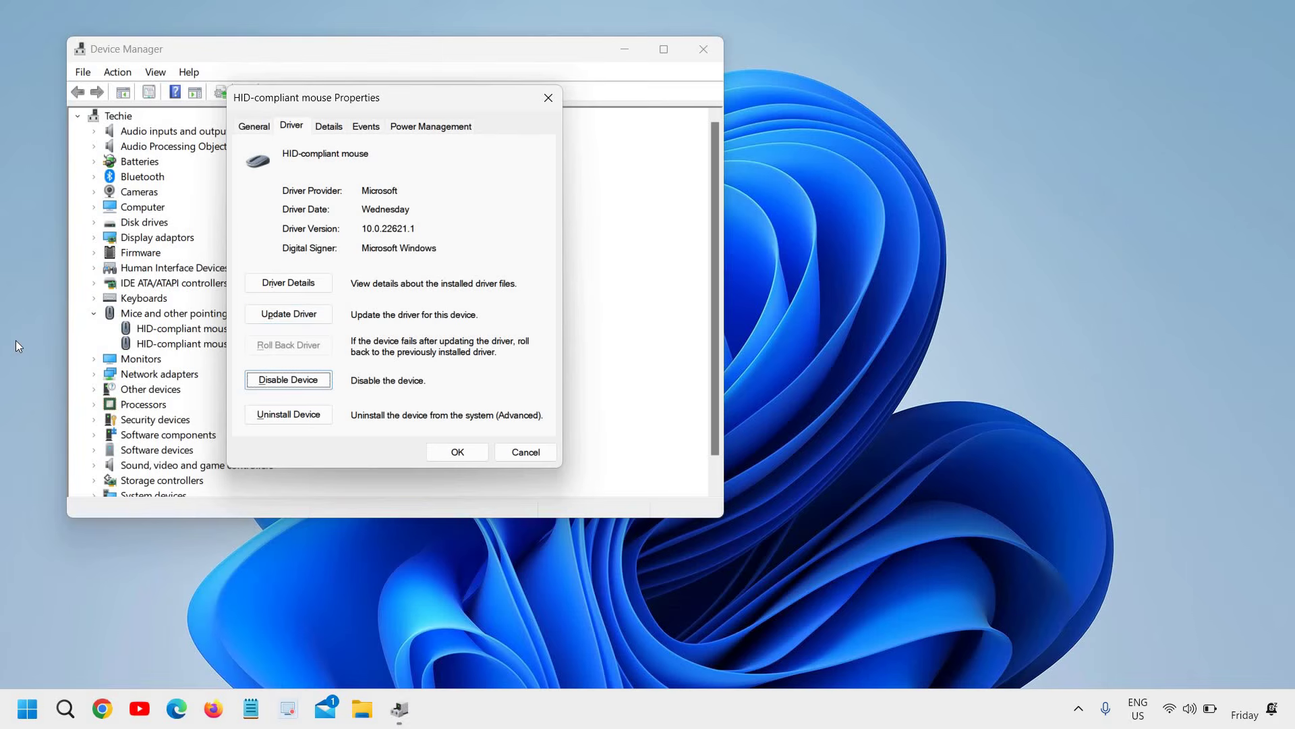
key(Return)
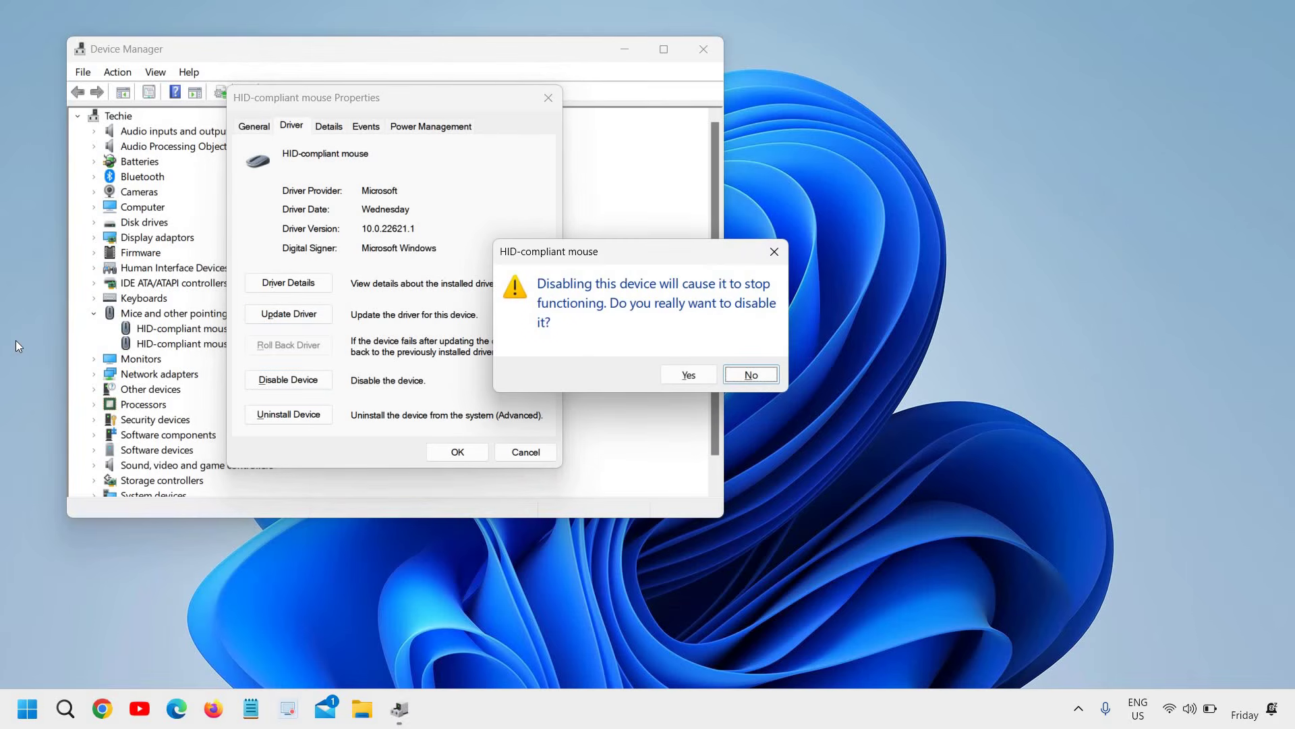
key(Tab)
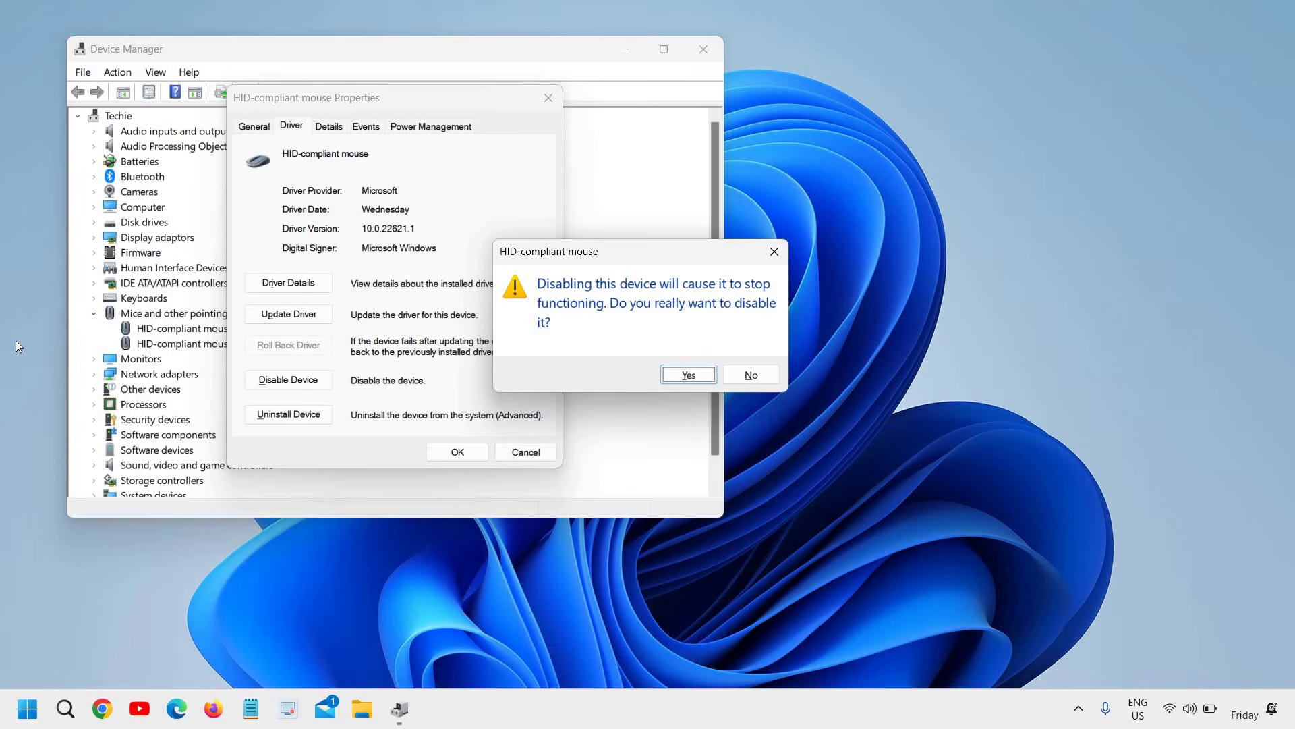
key(Return)
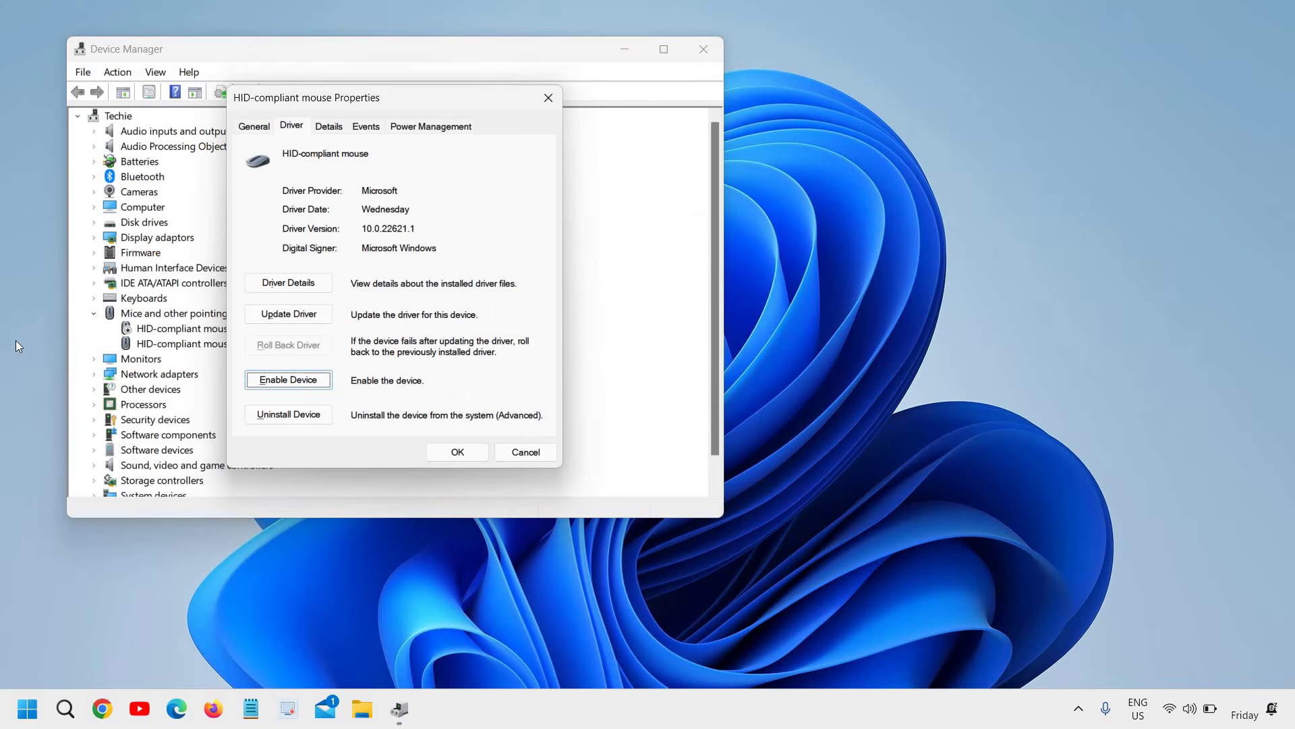
key(Return)
key(alt+F4)
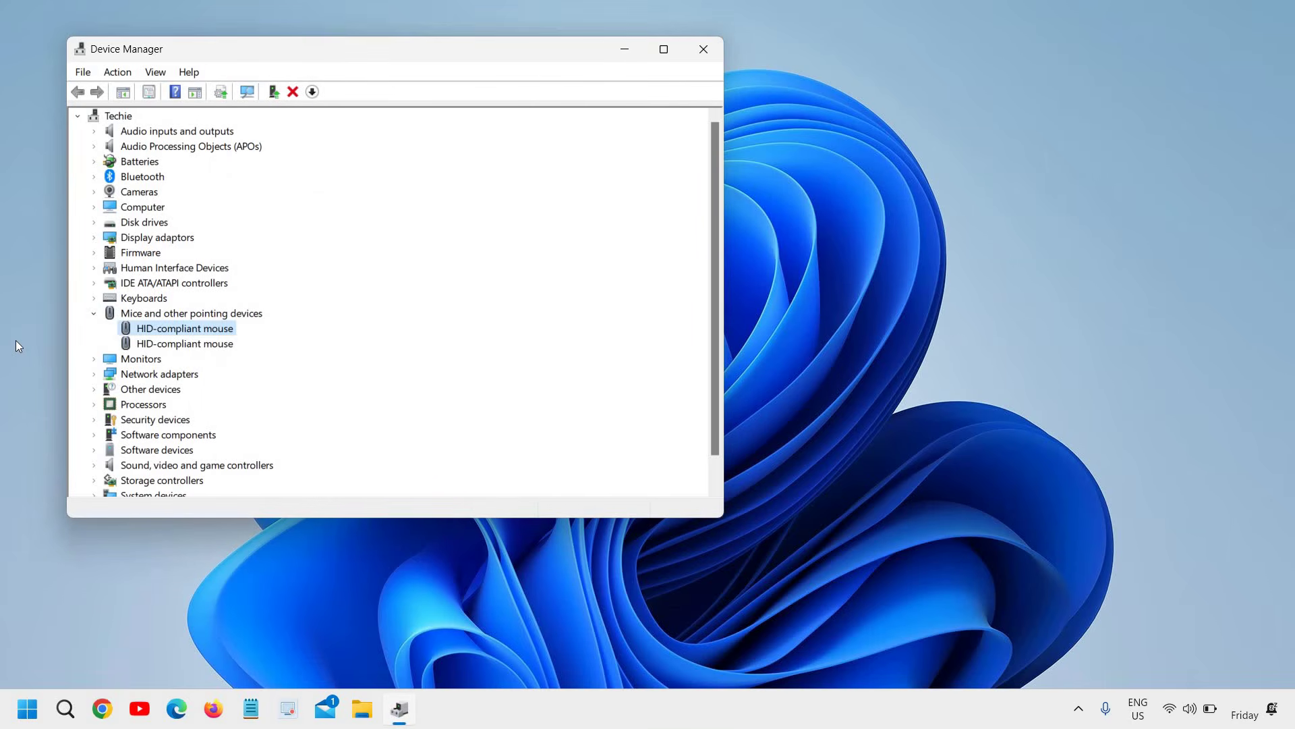
Select the second HID-compliant mouse and close Device Manager.
key(Down)
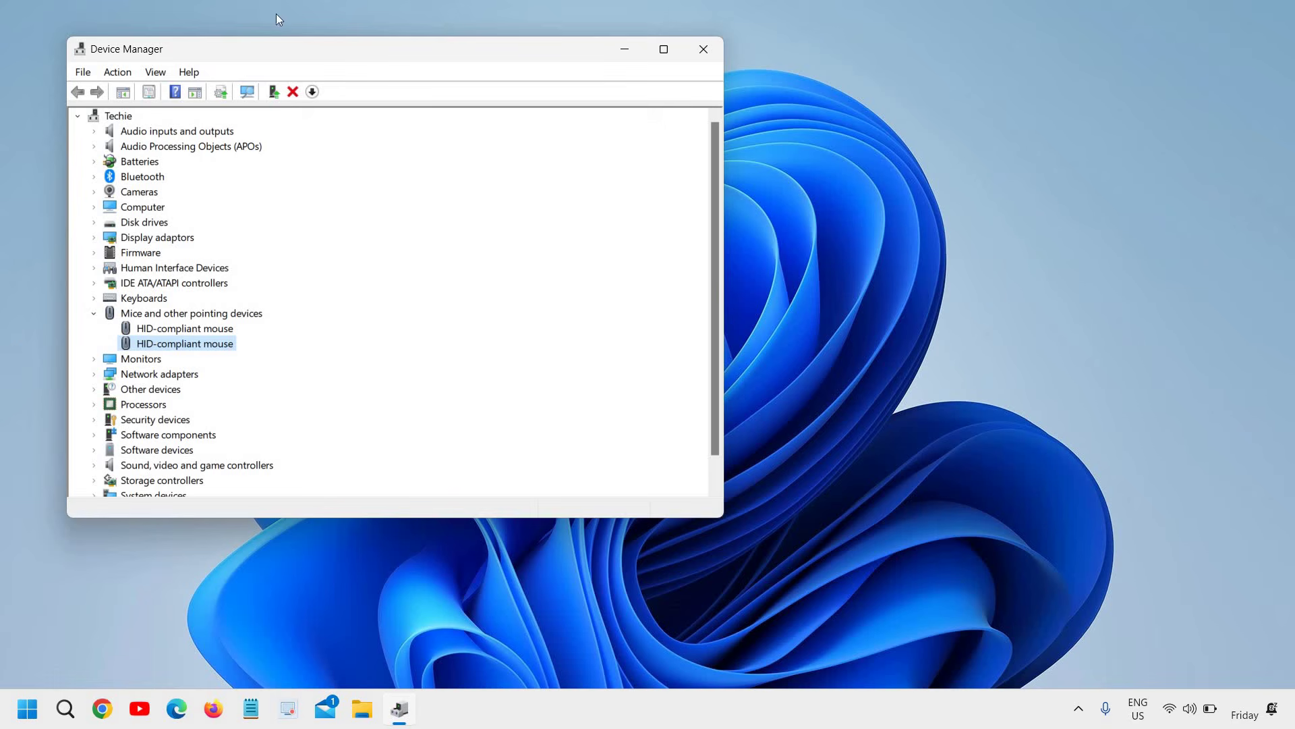
click(702, 52)
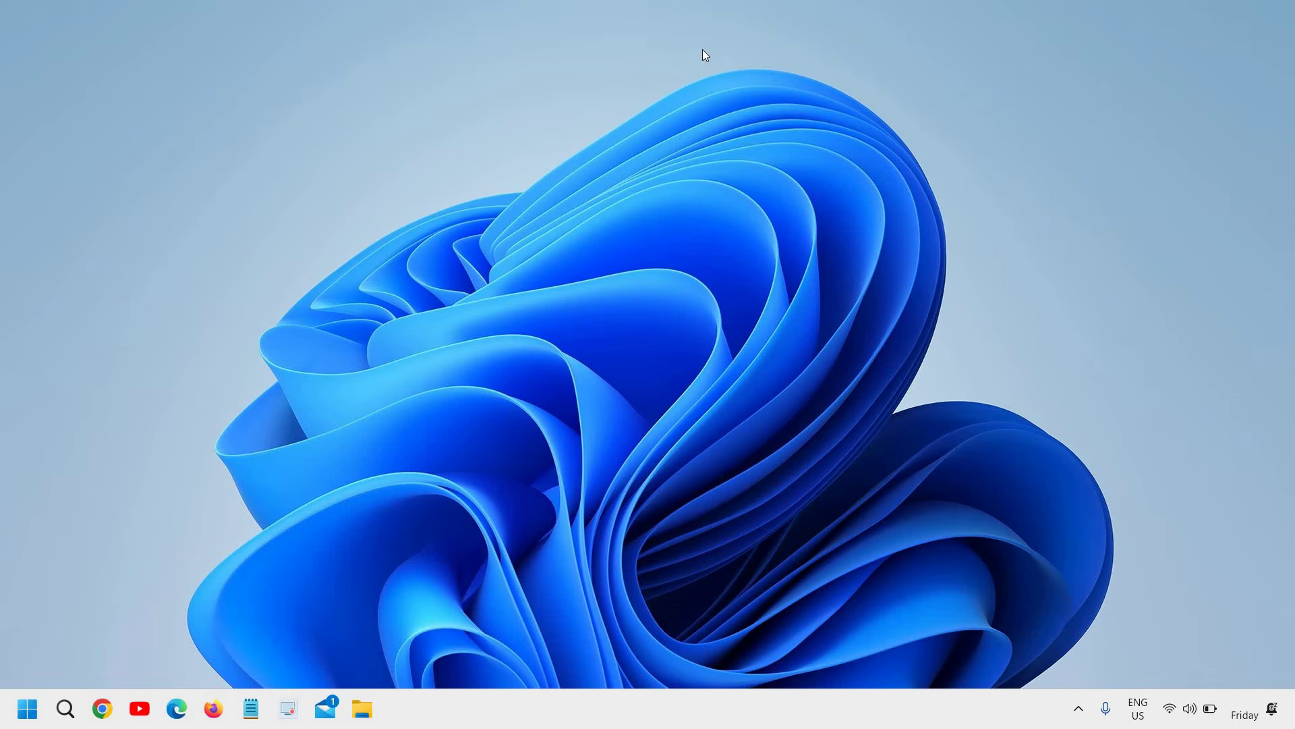